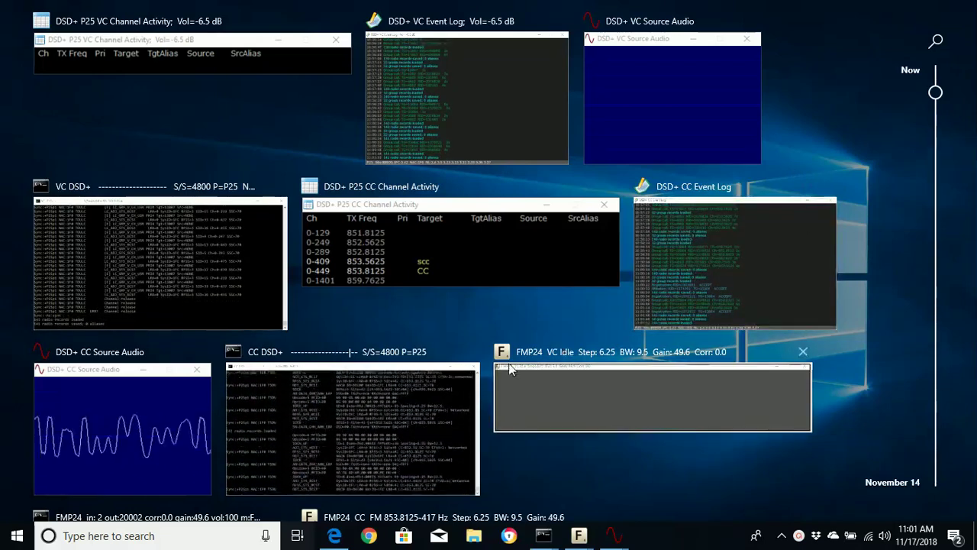
Step: Cycle through the CC DSD+ console, CC source audio and VC source audio windows via Task View
{"action": "left_click", "coordinate": [432, 386]}
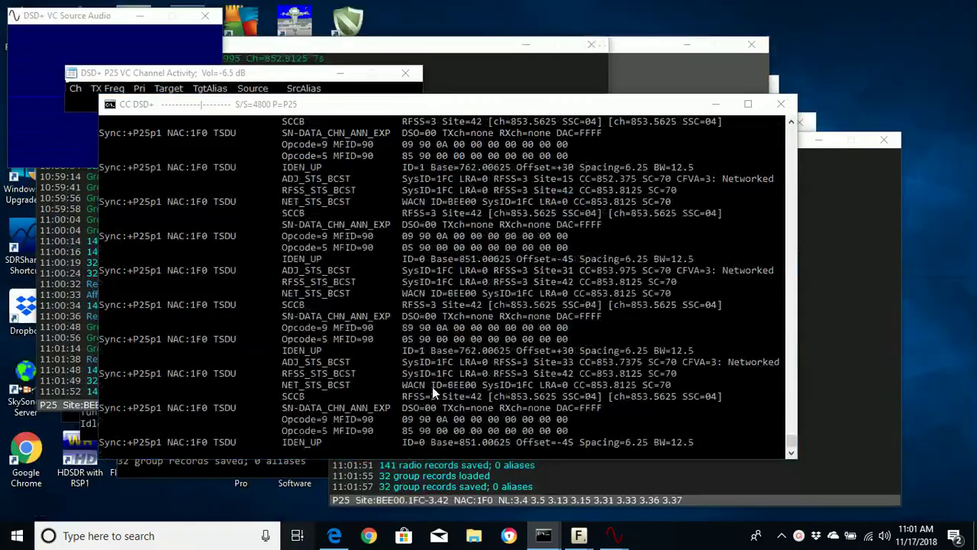
{"action": "key", "text": "super+Tab"}
{"action": "left_click", "coordinate": [388, 462]}
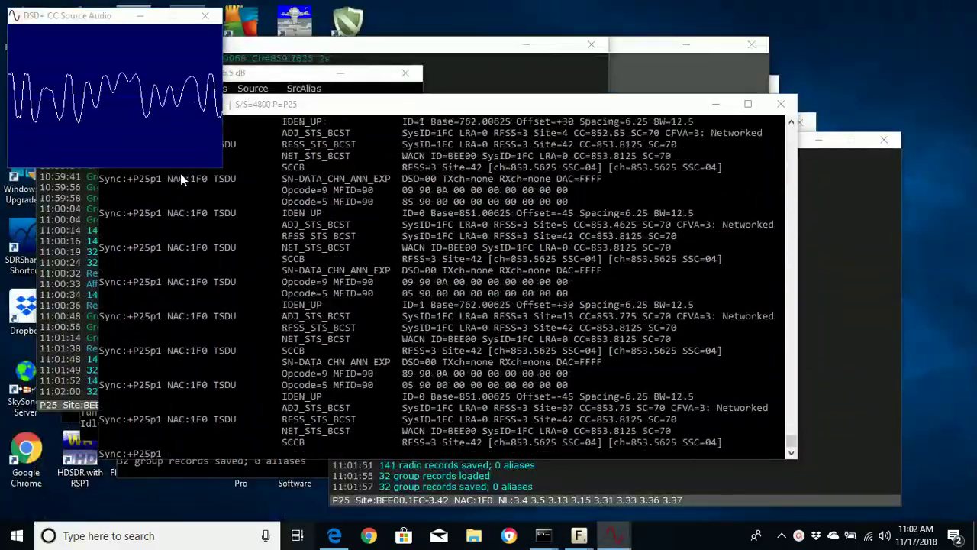
{"action": "key", "text": "super+Tab"}
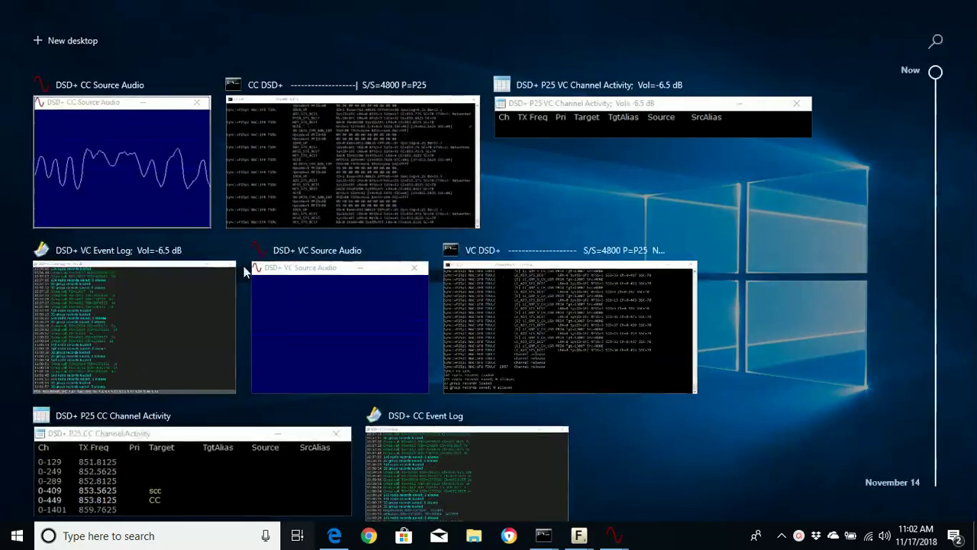
{"action": "left_click", "coordinate": [336, 347]}
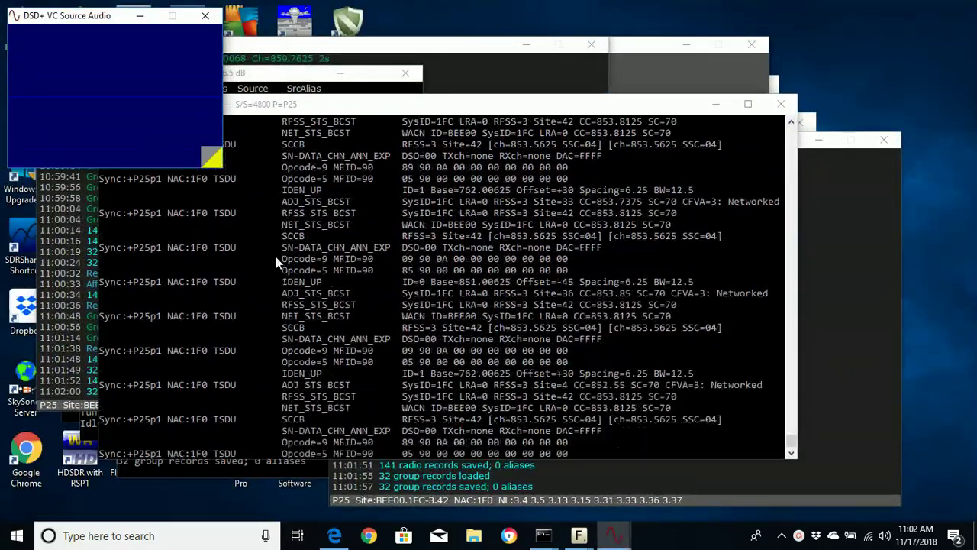
{"action": "key", "text": "super+Tab"}
{"action": "mouse_move", "coordinate": [467, 474]}
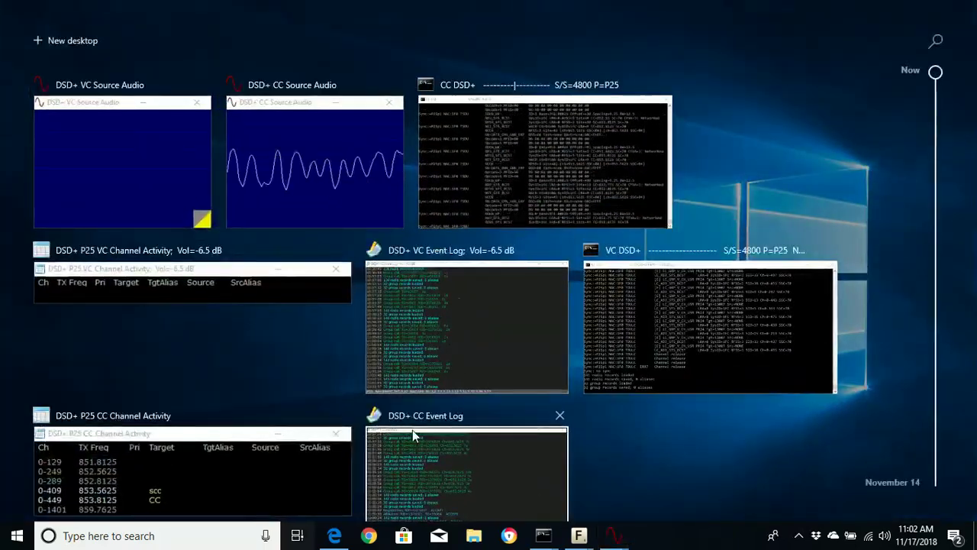
{"action": "scroll", "coordinate": [412, 430], "scroll_direction": "down", "scroll_amount": 5}
{"action": "scroll", "coordinate": [413, 430], "scroll_direction": "down", "scroll_amount": 4}
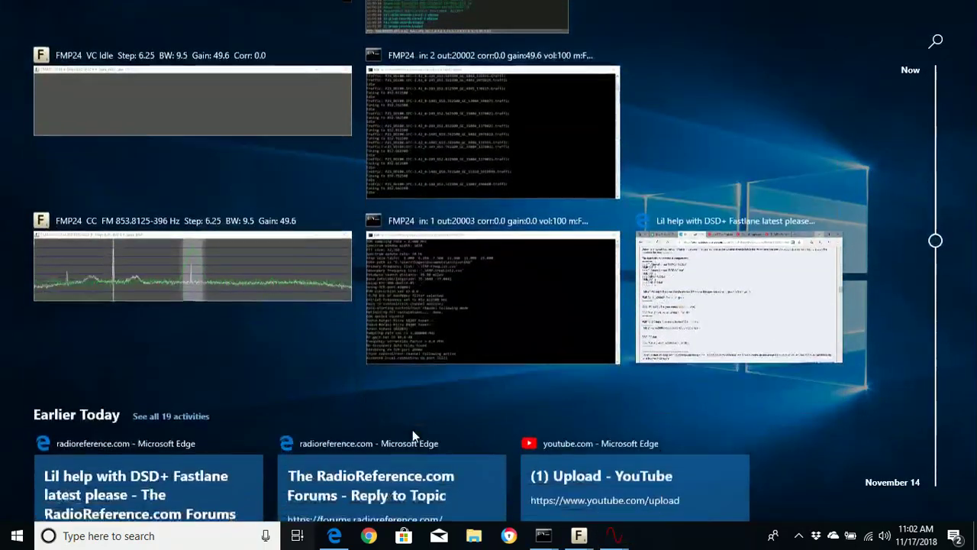
Step: Bring the FMP24 control-channel spectrum forward, then return to the Task View overview
{"action": "left_click", "coordinate": [223, 257]}
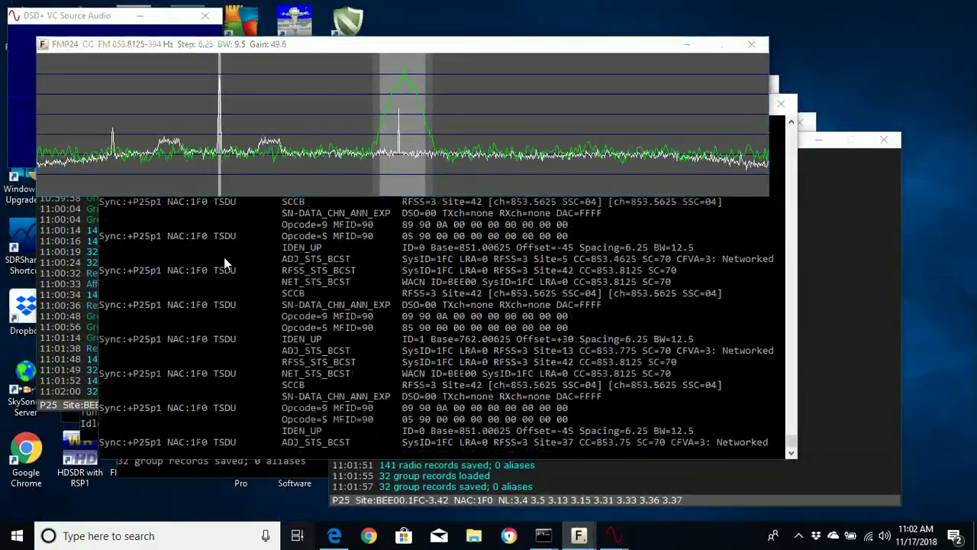
{"action": "key", "text": "super+Tab"}
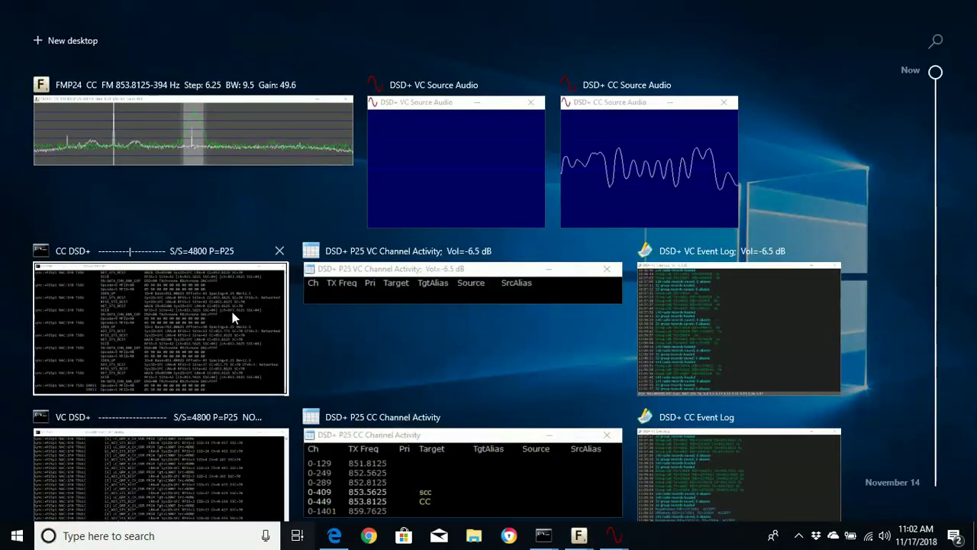
{"action": "scroll", "coordinate": [233, 313], "scroll_direction": "down", "scroll_amount": 3}
{"action": "scroll", "coordinate": [232, 319], "scroll_direction": "down", "scroll_amount": 1}
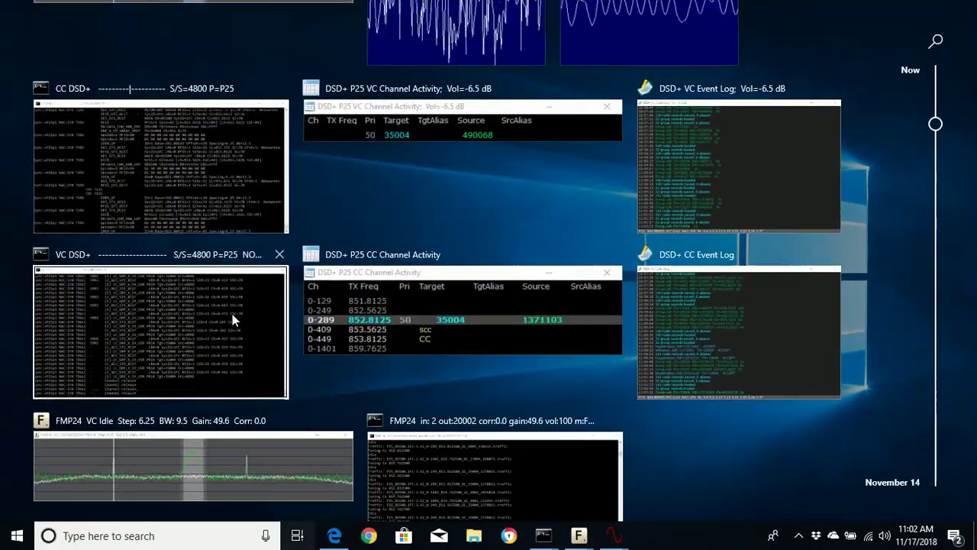
Step: View the FMP24 voice-channel spectrum, return to Task View, then expand the hidden tray icons
{"action": "left_click", "coordinate": [224, 447]}
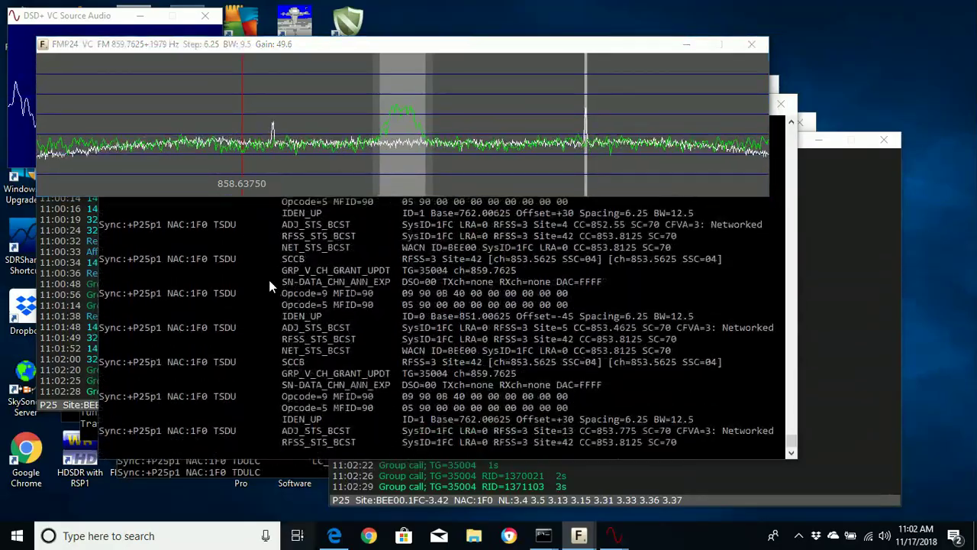
{"action": "key", "text": "super+Tab"}
{"action": "scroll", "coordinate": [361, 338], "scroll_direction": "down", "scroll_amount": 3}
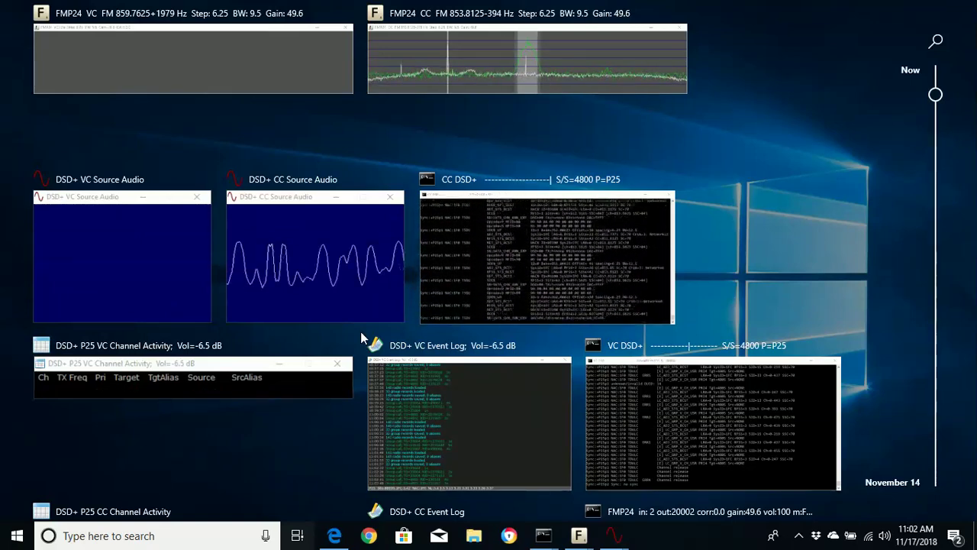
{"action": "left_click", "coordinate": [798, 540]}
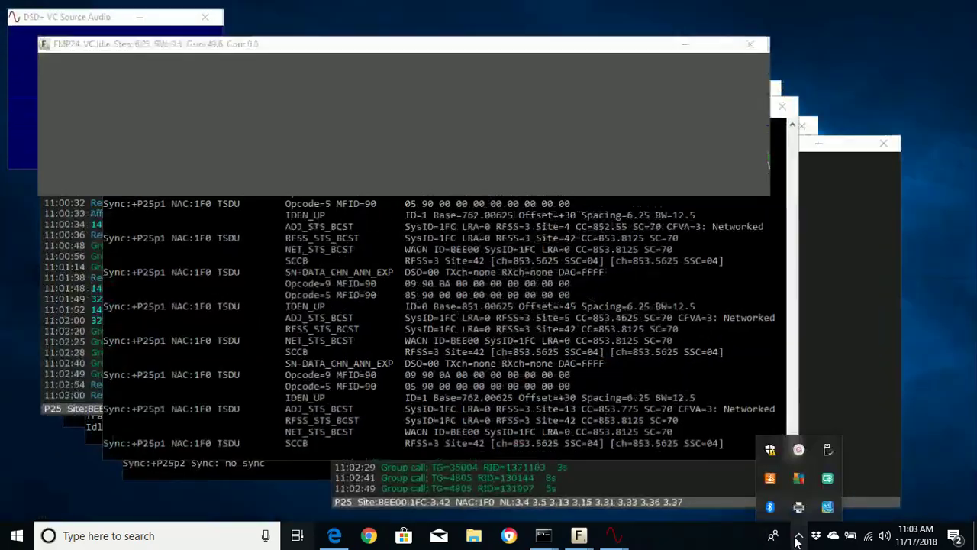